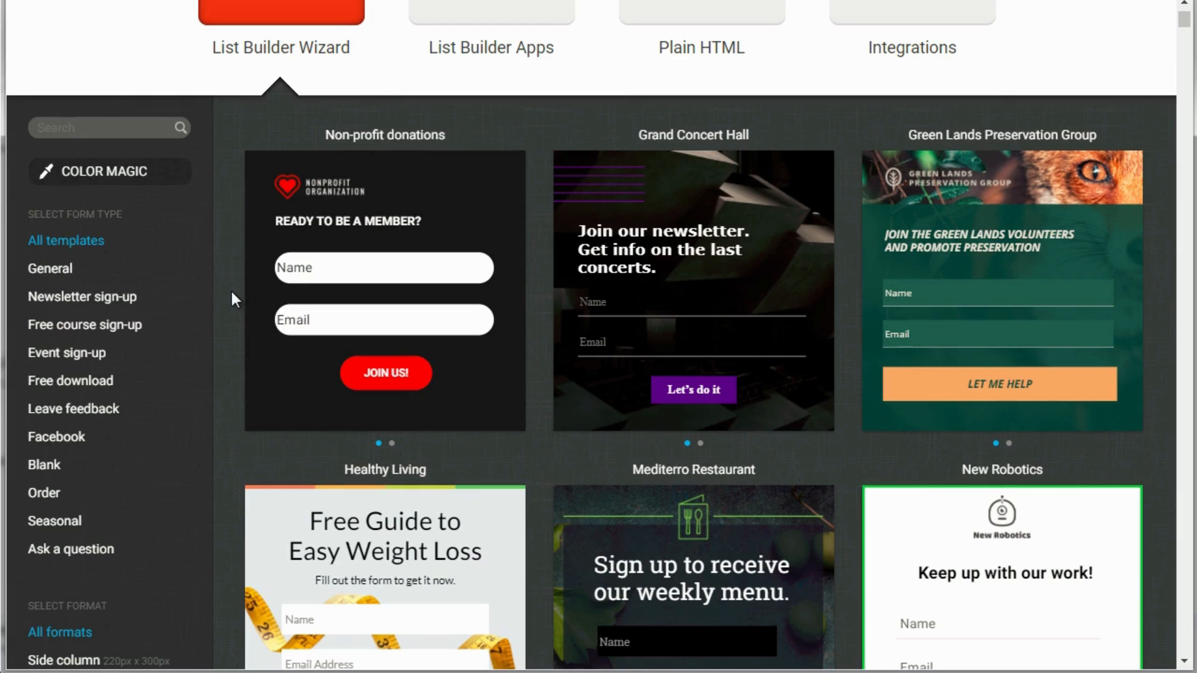
# - Filter the form templates to newsletter sign-up and start a form from the New Robotics template
pyautogui.click(76, 309)
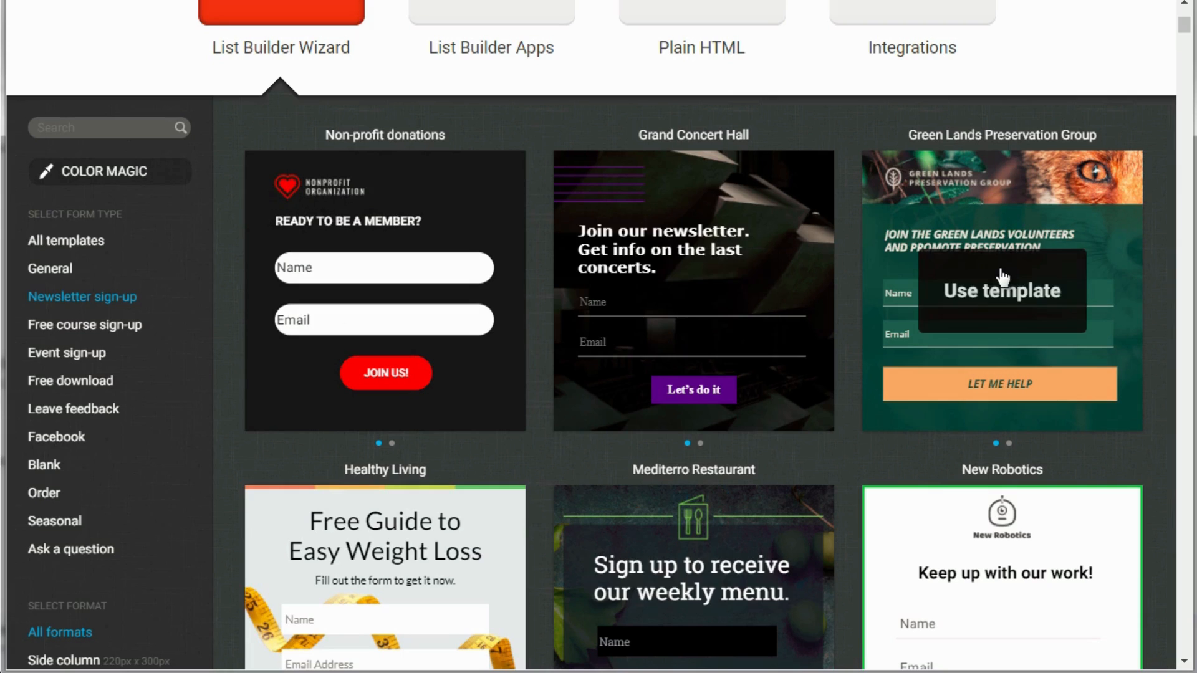
pyautogui.scroll(-5, 239, 278)
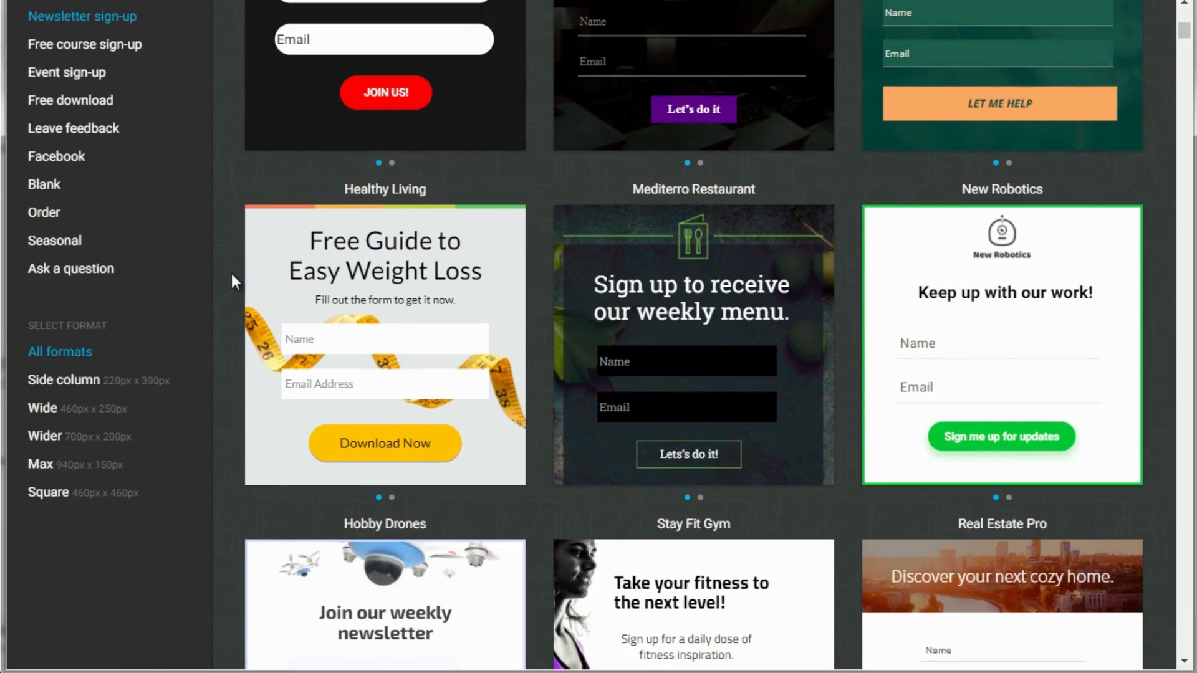
pyautogui.scroll(2, 232, 280)
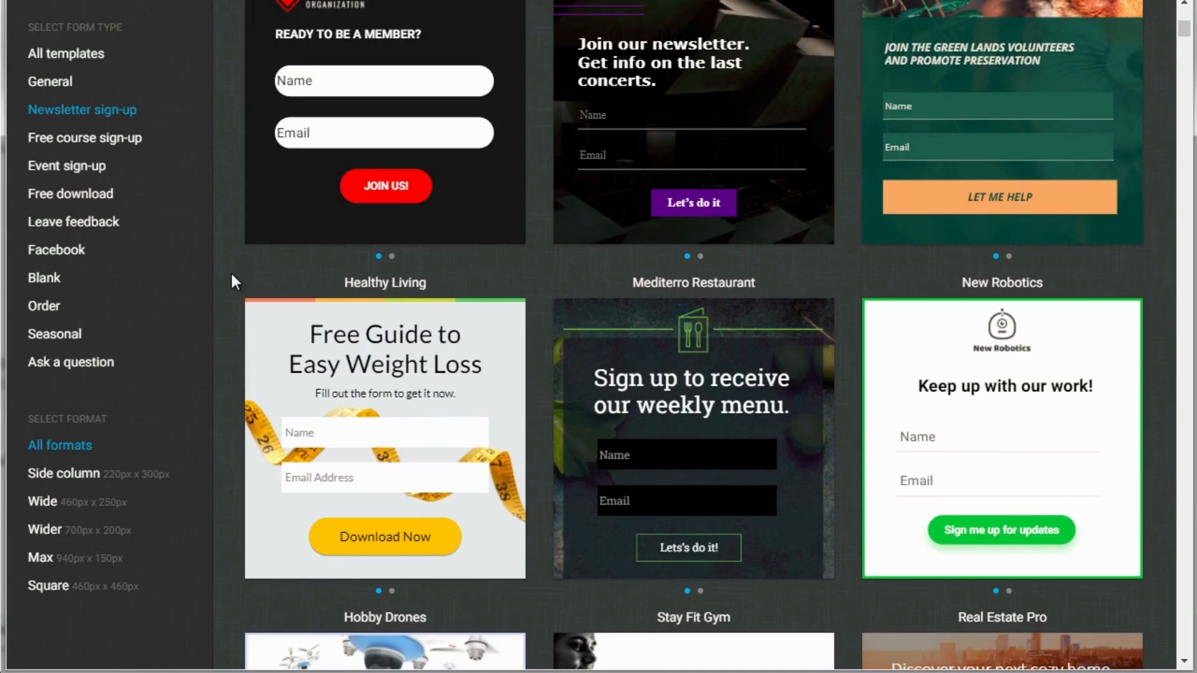
pyautogui.scroll(-6, 232, 281)
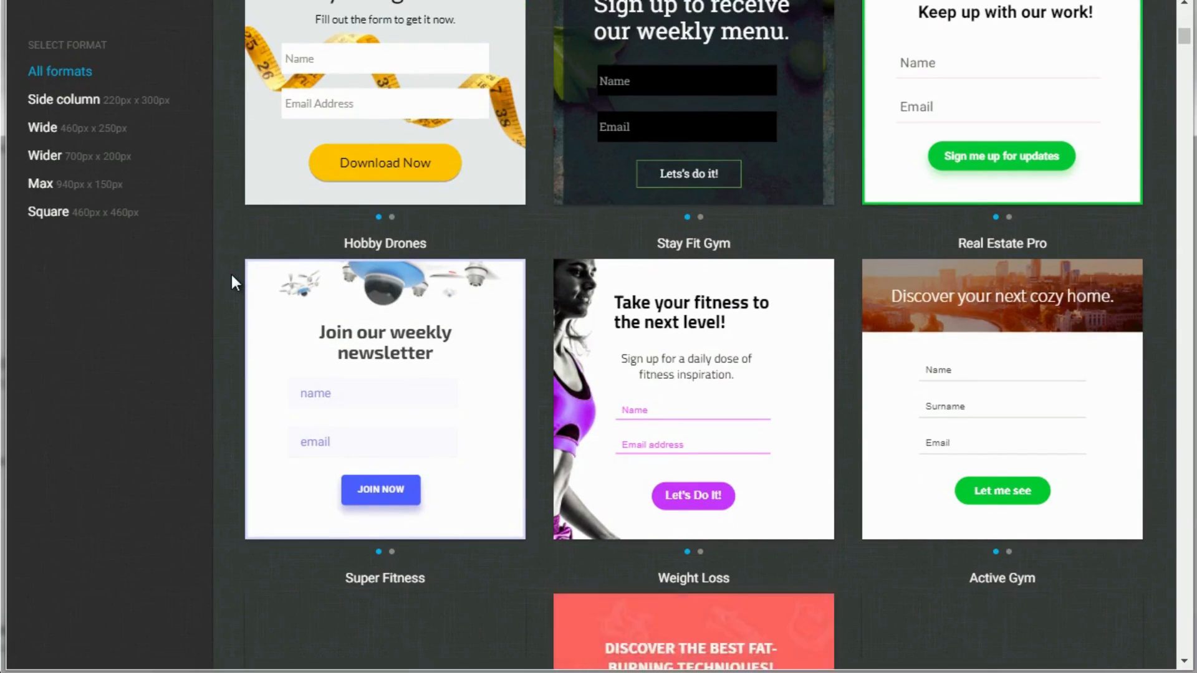
pyautogui.scroll(-5, 231, 275)
pyautogui.scroll(-5, 232, 276)
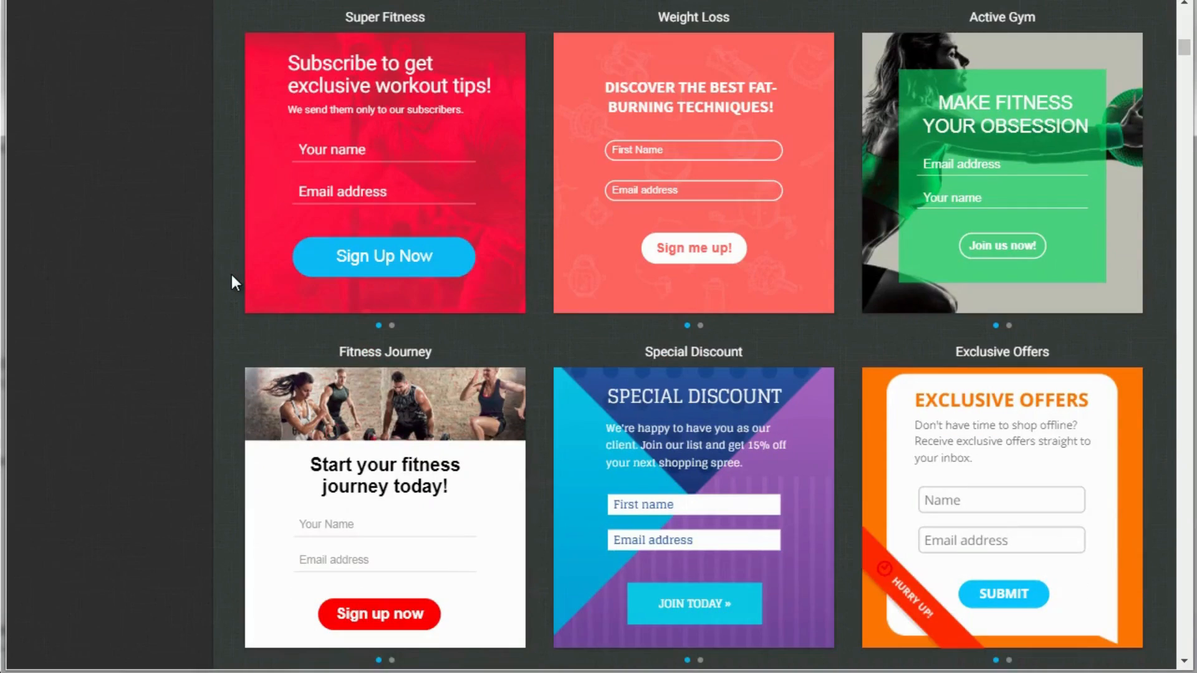
pyautogui.scroll(6, 232, 277)
pyautogui.scroll(5, 232, 278)
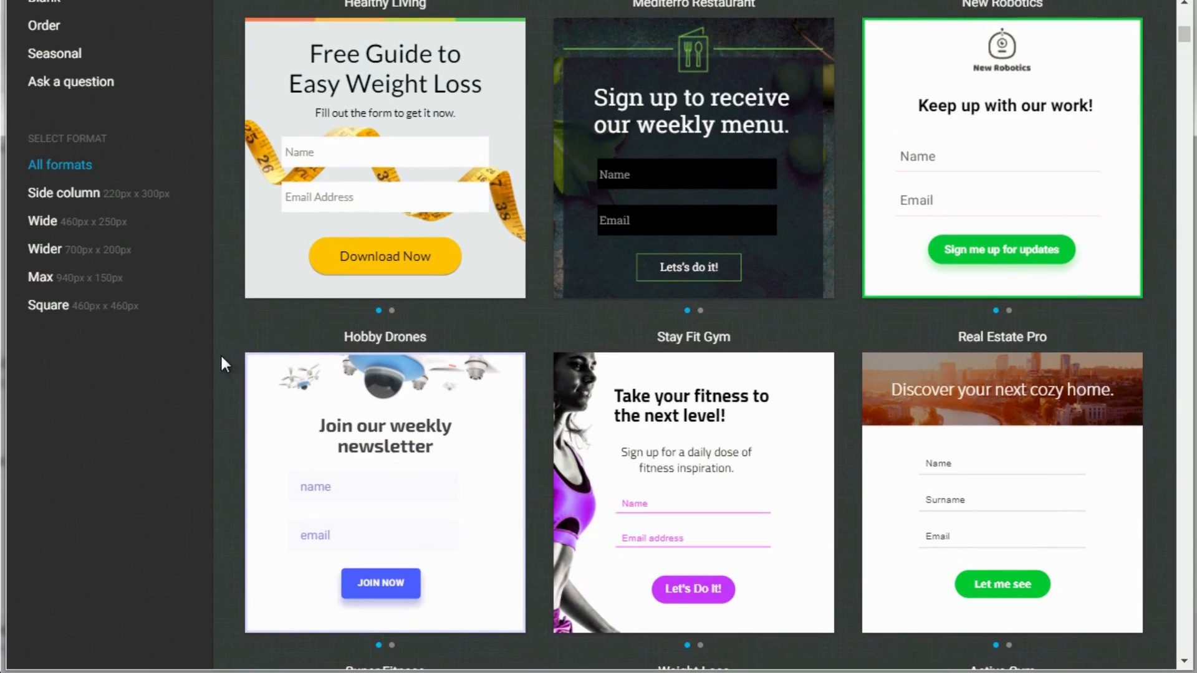
pyautogui.scroll(5, 231, 357)
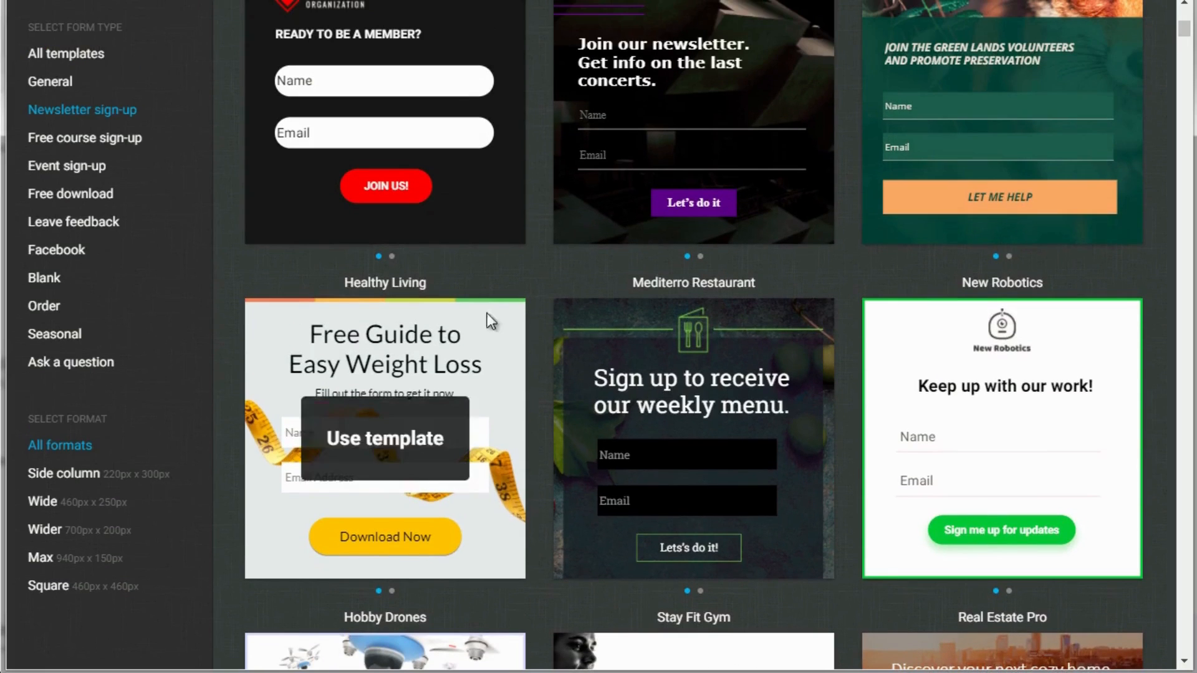
pyautogui.click(1003, 437)
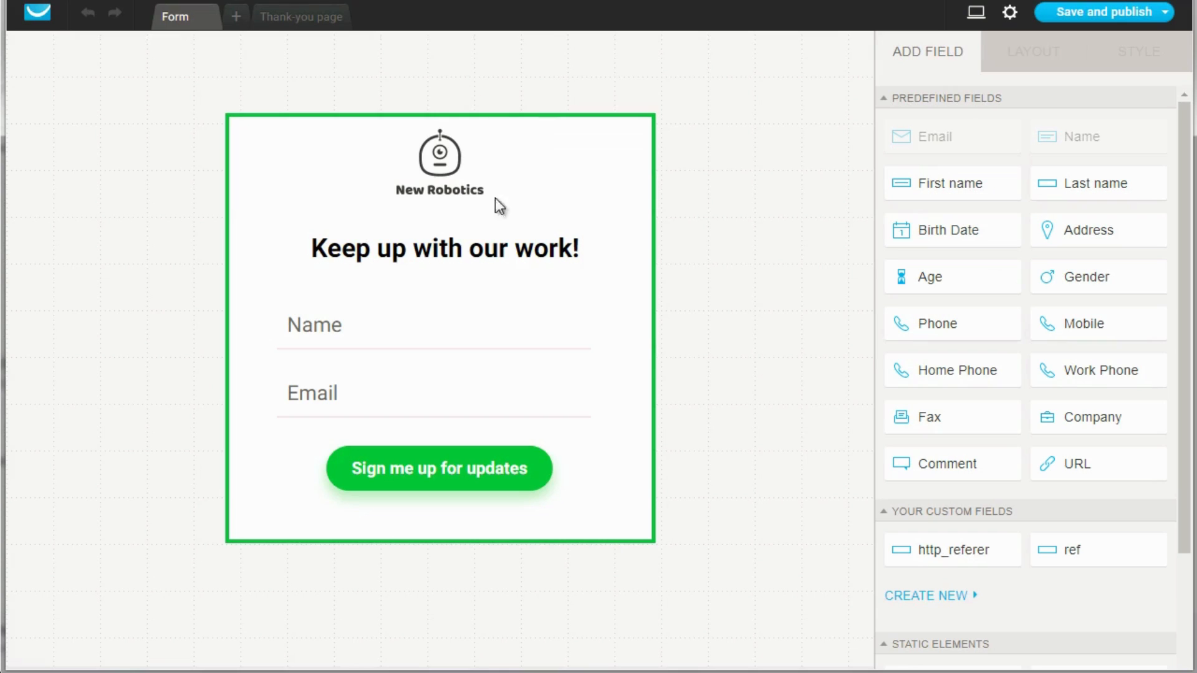
# - Look at the replacement images available for the New Robotics logo, then delete the logo from the form
pyautogui.click(442, 169)
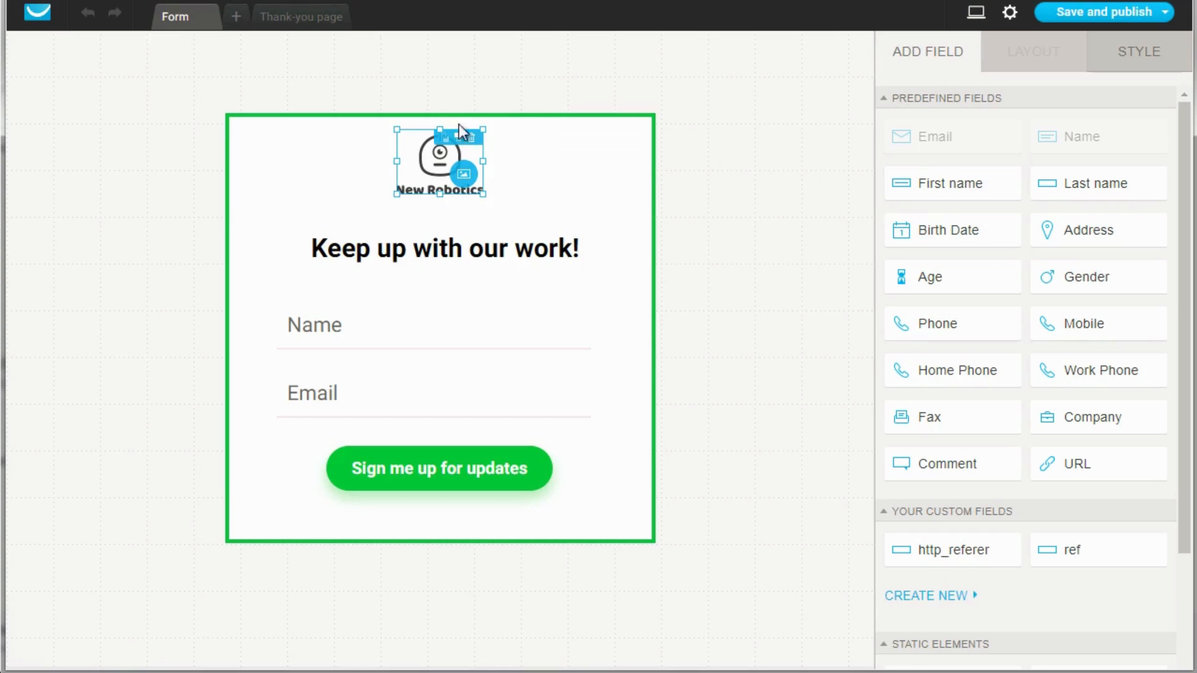
pyautogui.click(465, 175)
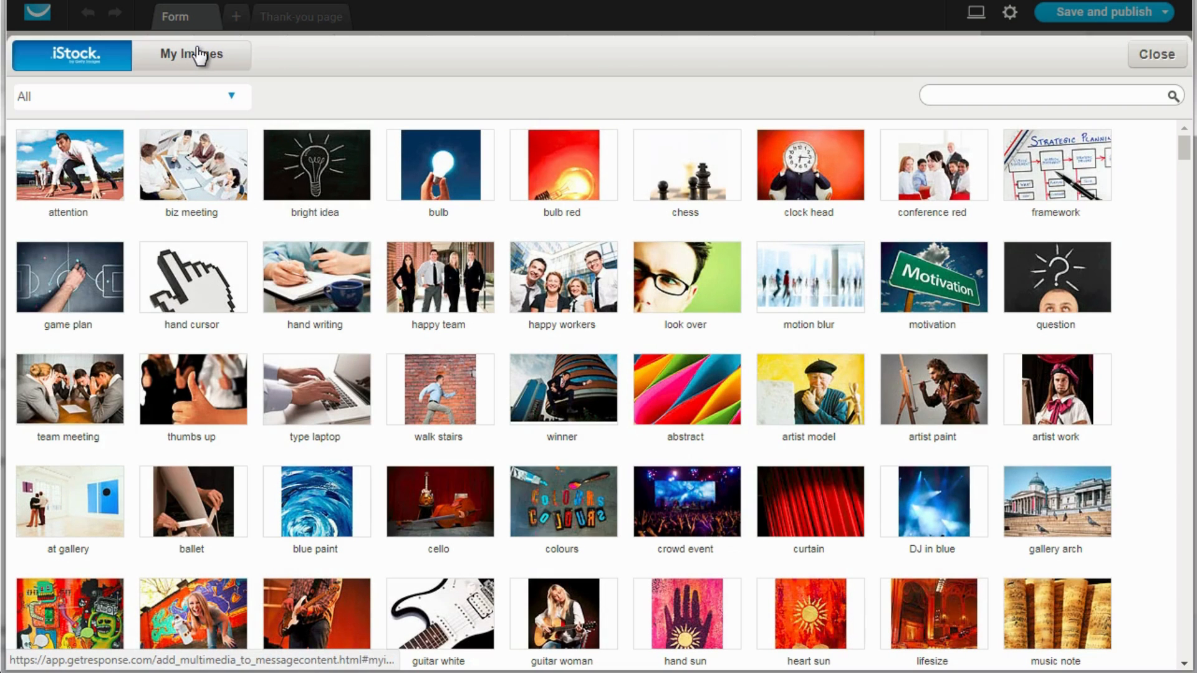
pyautogui.click(1157, 55)
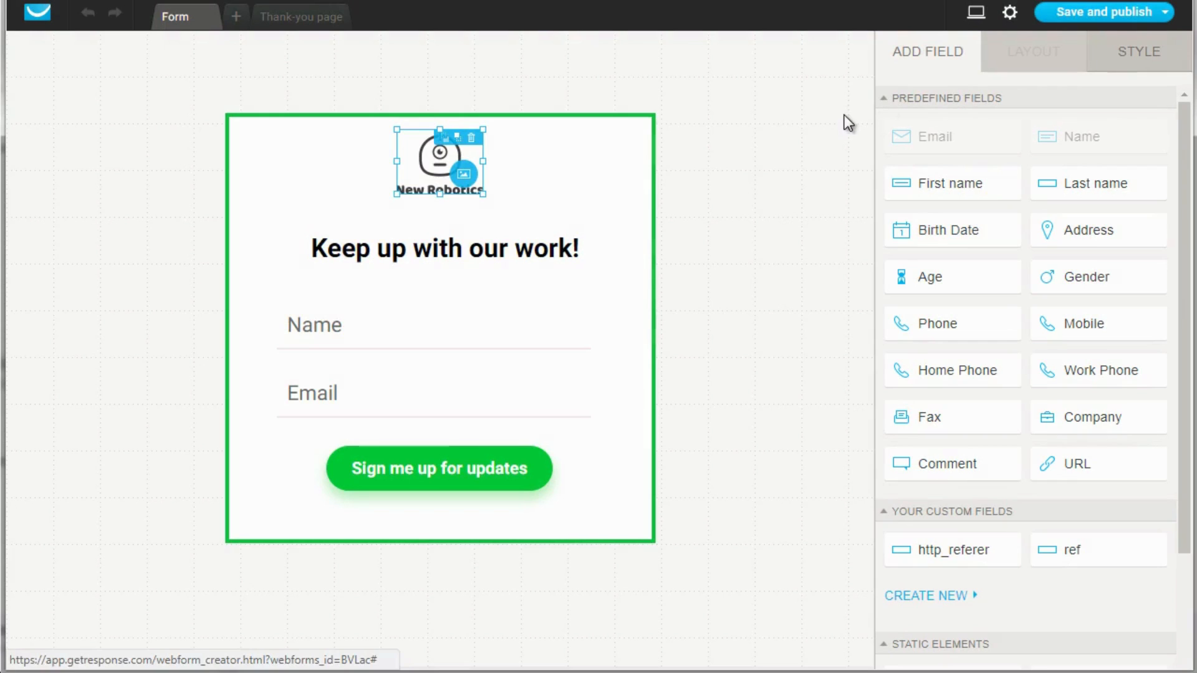
pyautogui.click(472, 136)
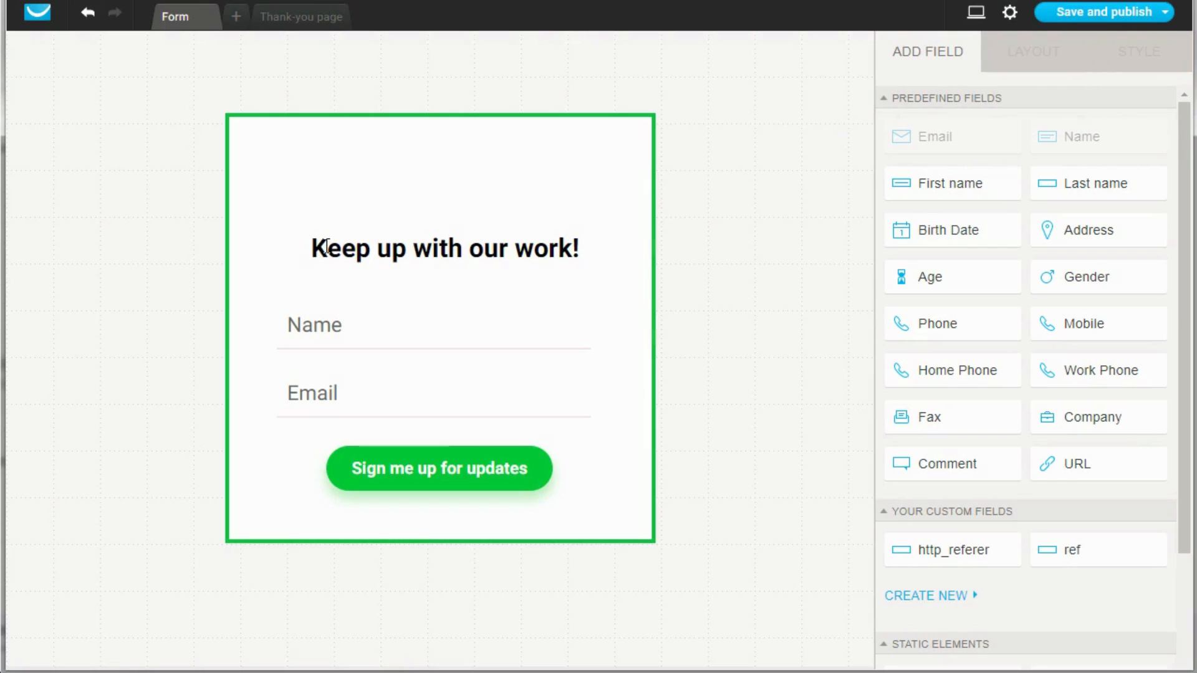
pyautogui.click(327, 246)
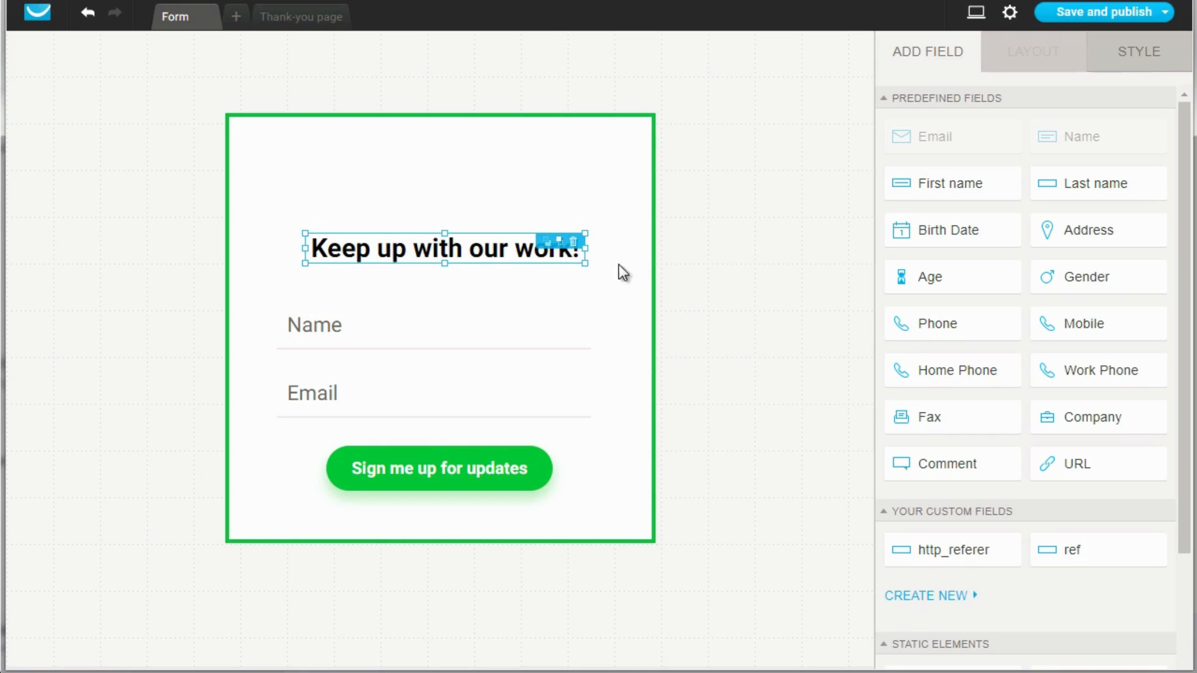
pyautogui.click(338, 336)
pyautogui.click(324, 391)
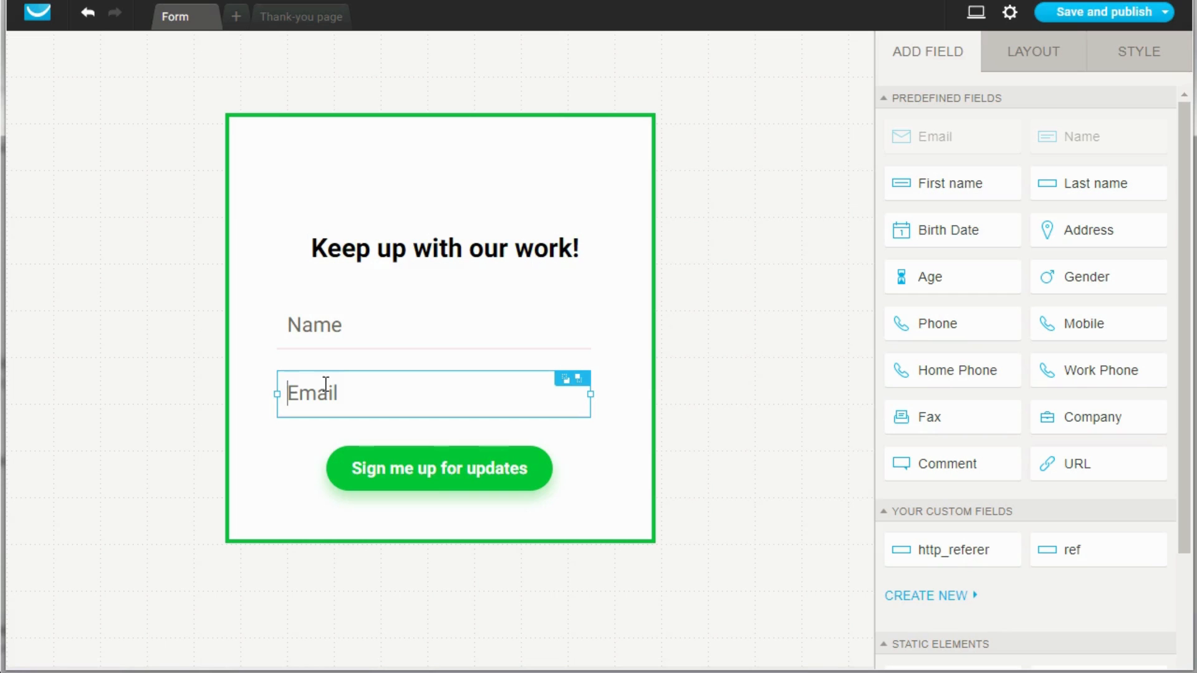
# - Change the text of the form's green submit button to "Send Me The Report"
pyautogui.click(417, 485)
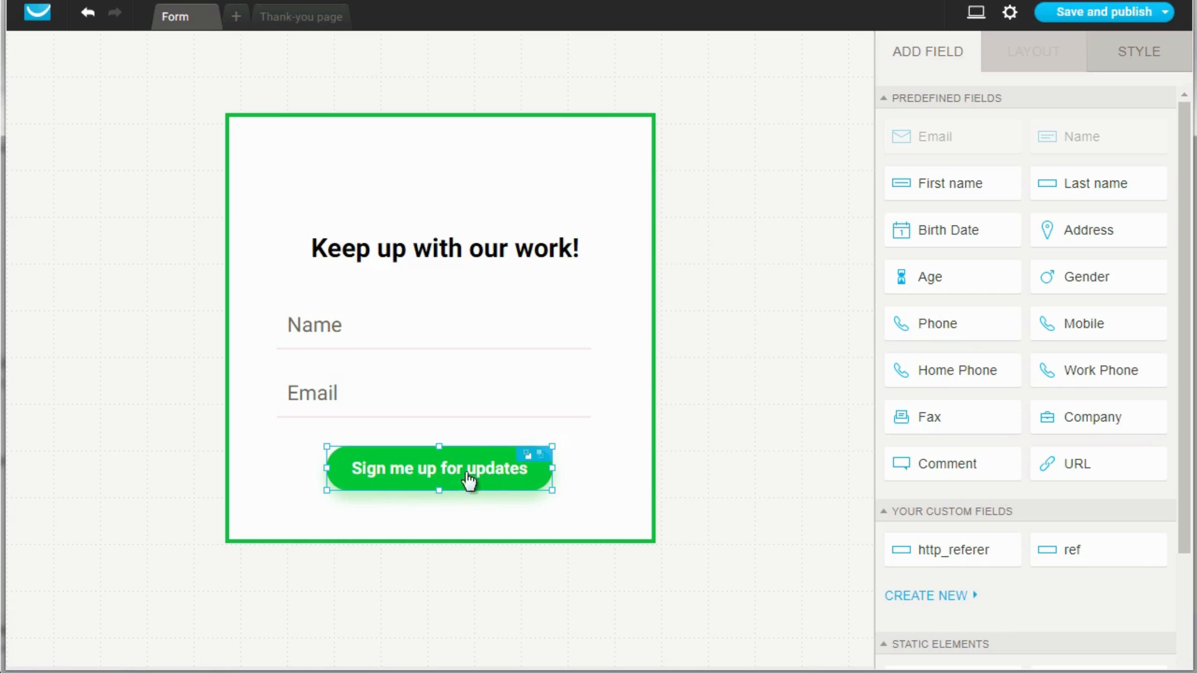
pyautogui.click(435, 468)
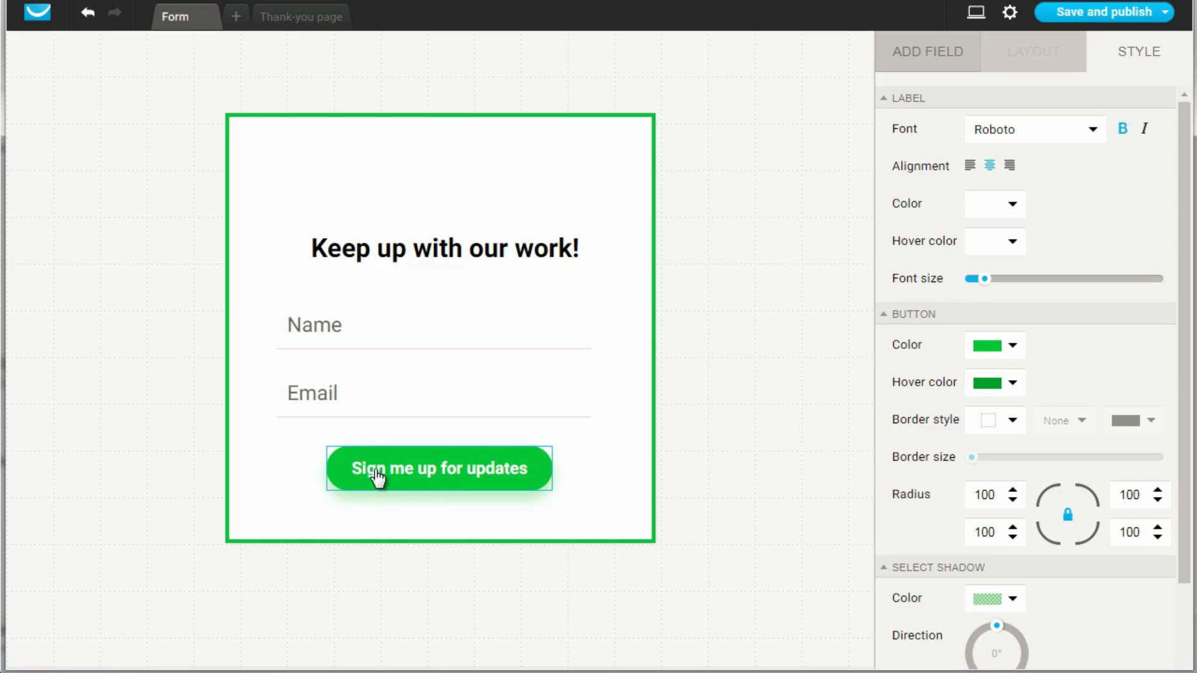
pyautogui.write('S')
pyautogui.hotkey('ctrl', 'a')
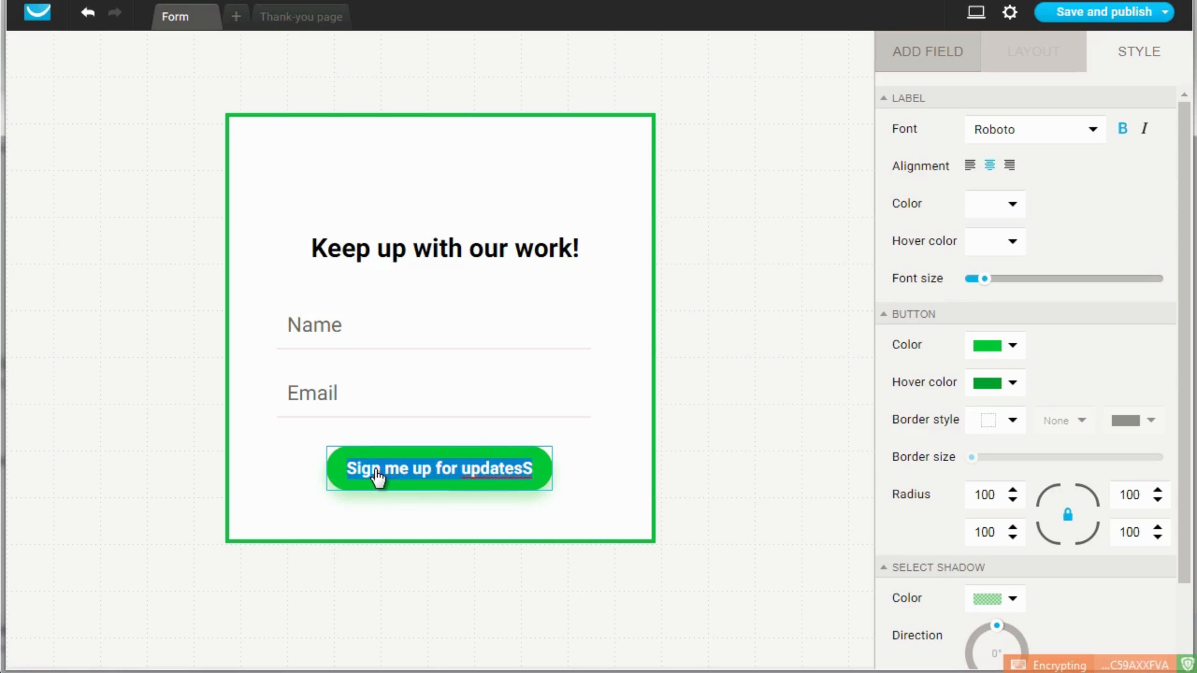
pyautogui.write('Send Me The Report')
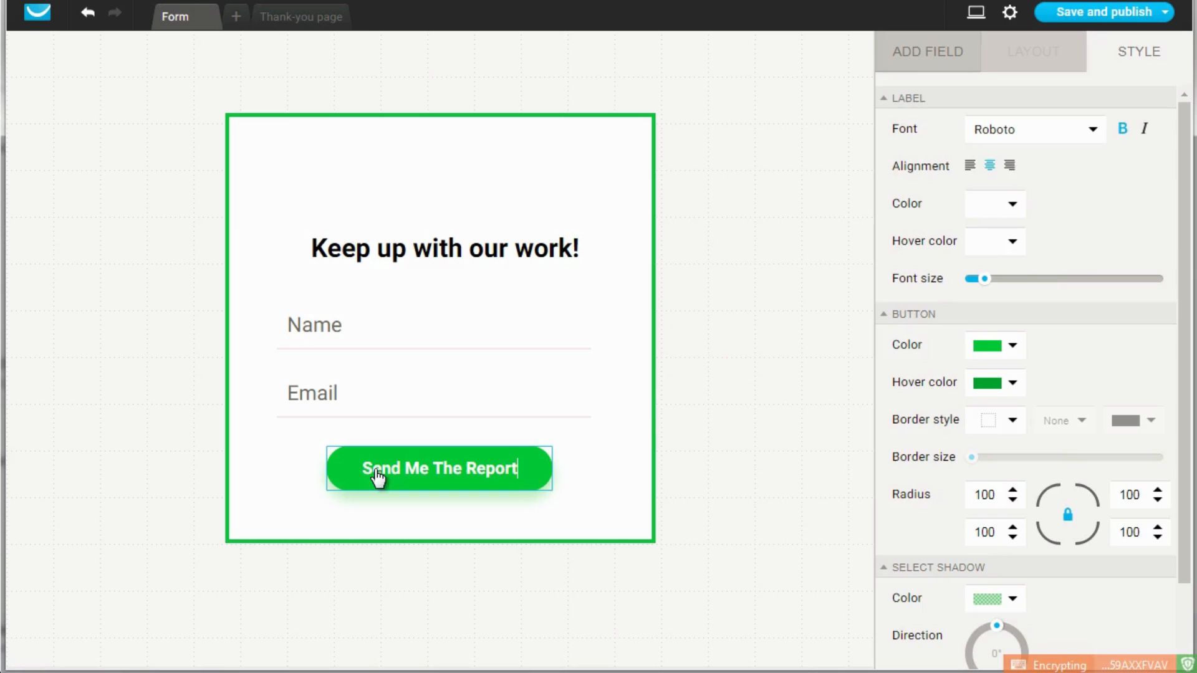
pyautogui.click(725, 353)
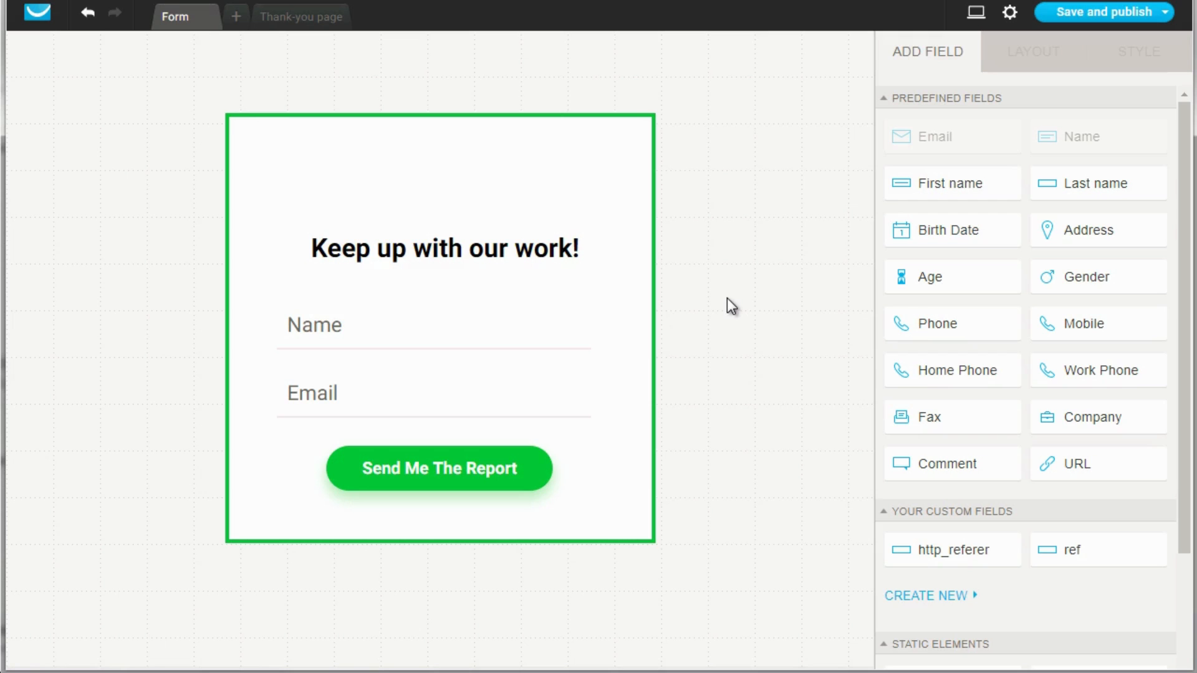
# - Look through the fields and static elements that can be added, and view the Name field's layout settings
pyautogui.click(420, 334)
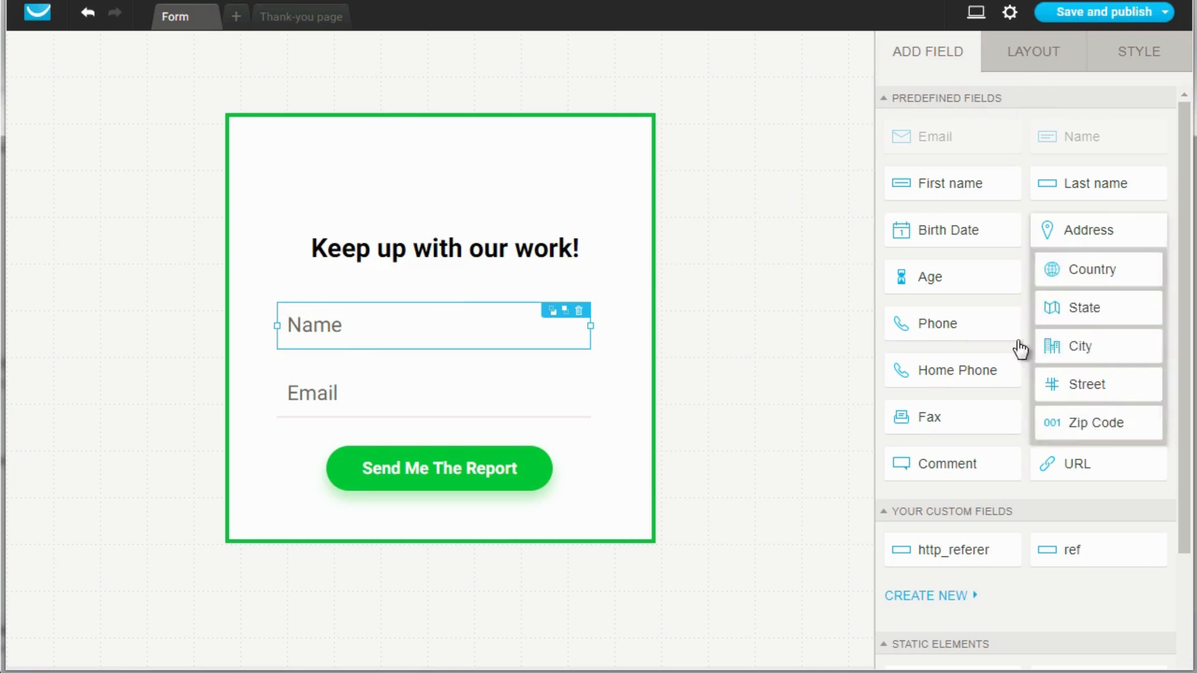
pyautogui.scroll(-3, 1009, 555)
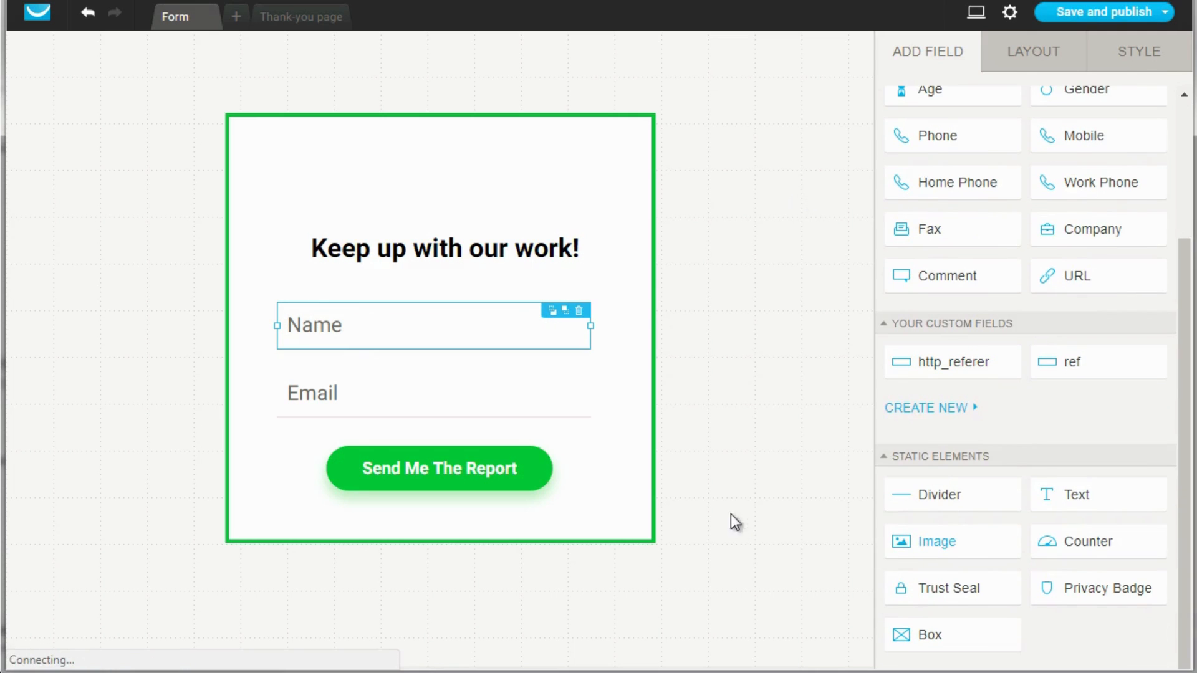
pyautogui.scroll(3, 1005, 433)
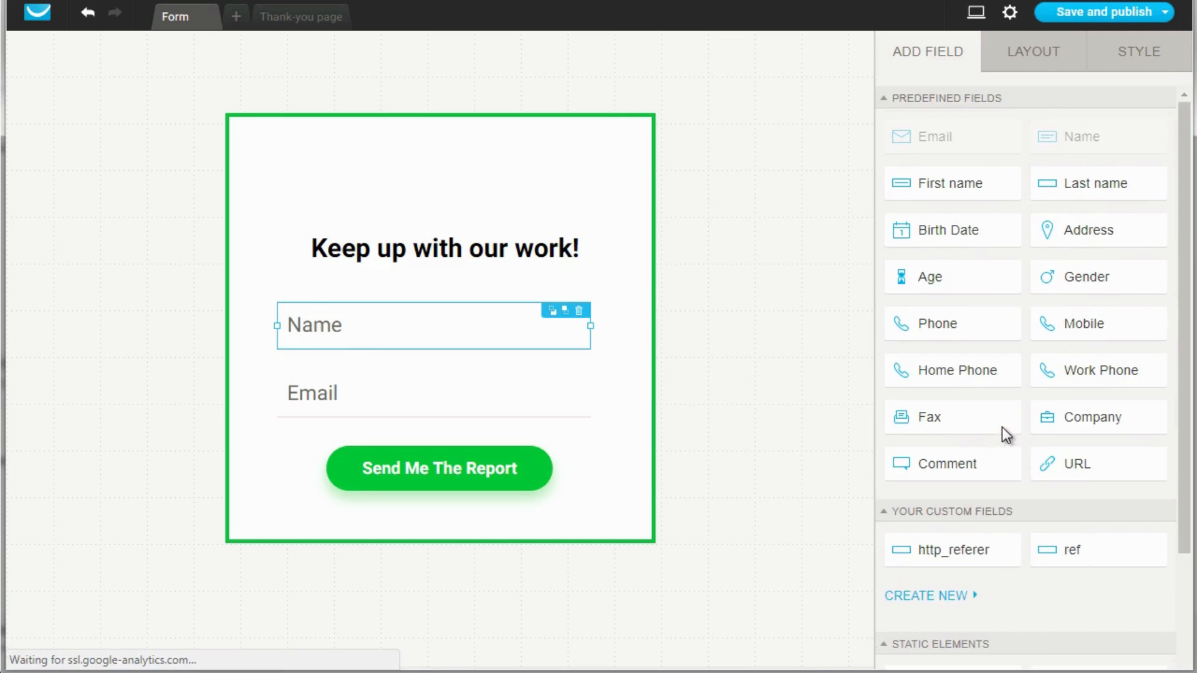
pyautogui.click(1035, 57)
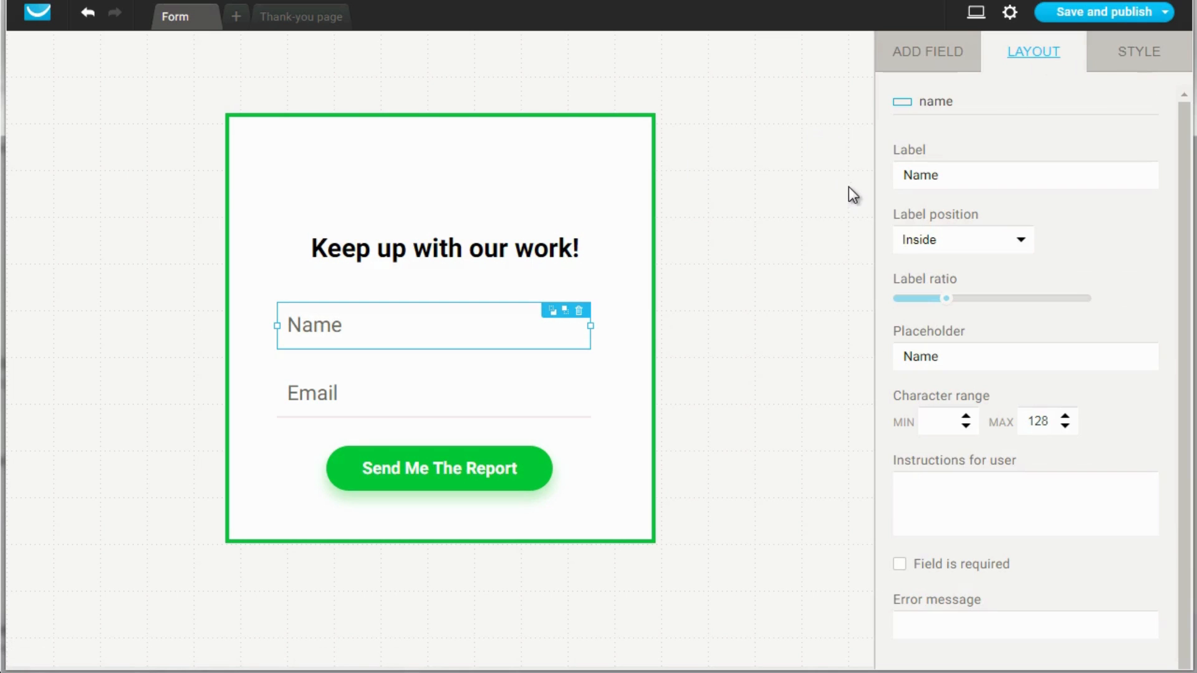
# - Save and publish the form, and copy its JavaScript code for installing it on a website
pyautogui.moveTo(1103, 19)
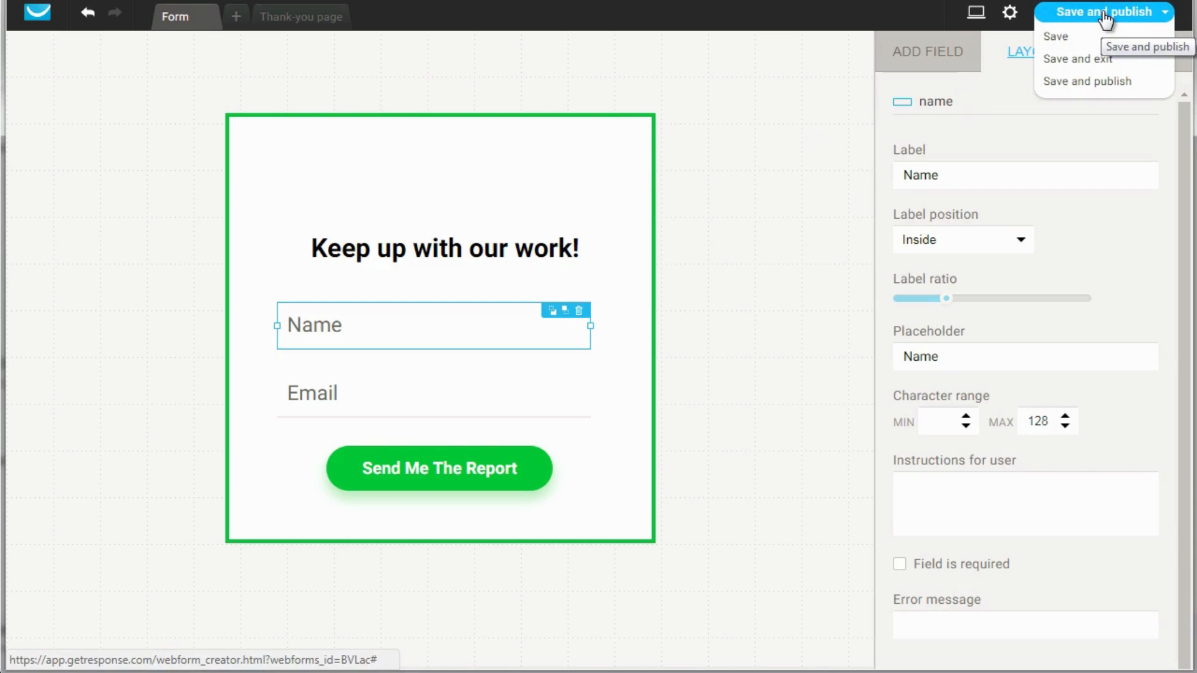
pyautogui.click(1106, 18)
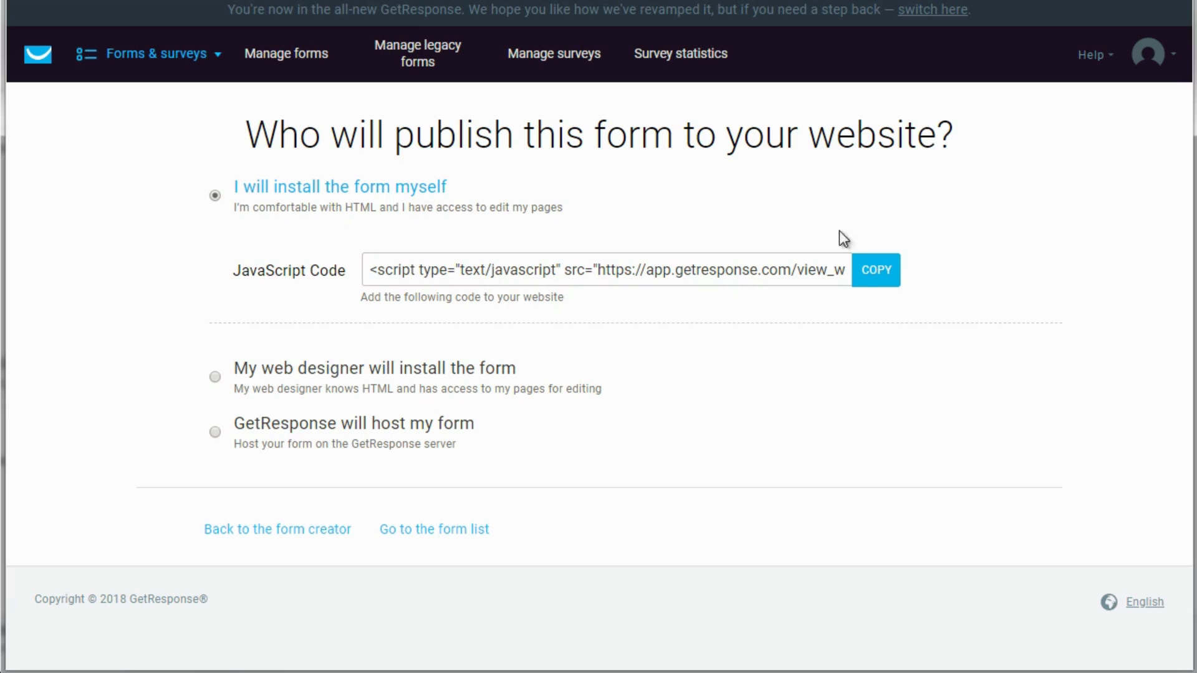
pyautogui.click(870, 272)
# - Choose to have GetResponse host the form and copy the form link
pyautogui.click(223, 437)
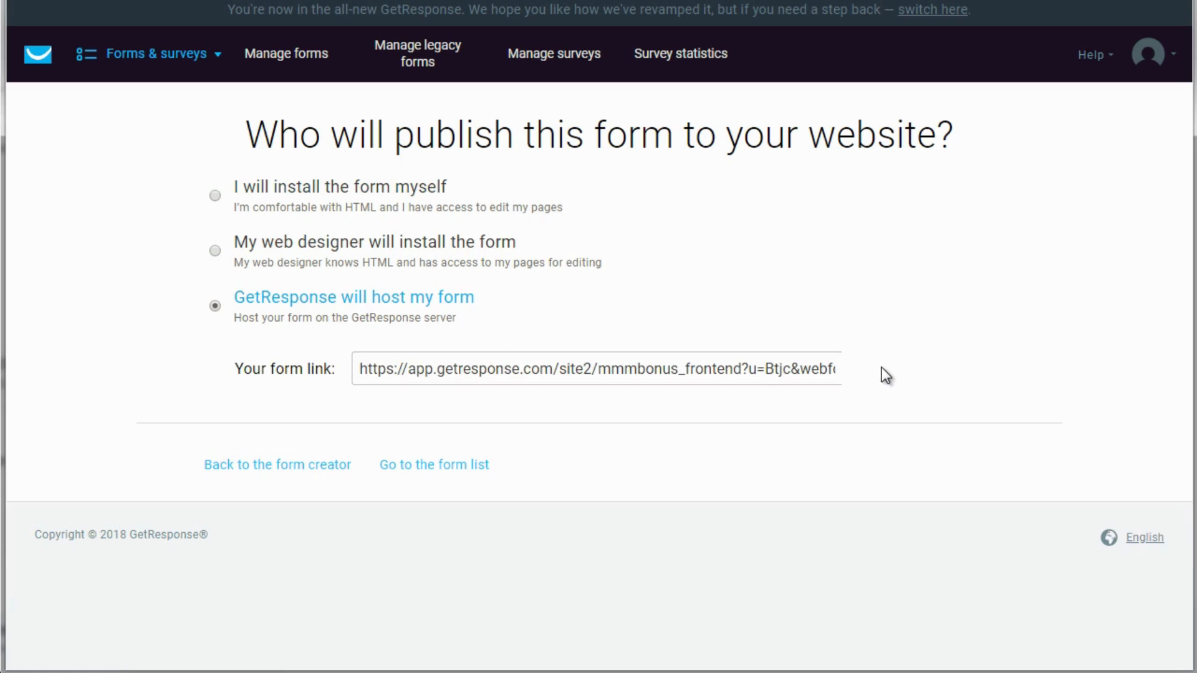
pyautogui.moveTo(746, 376)
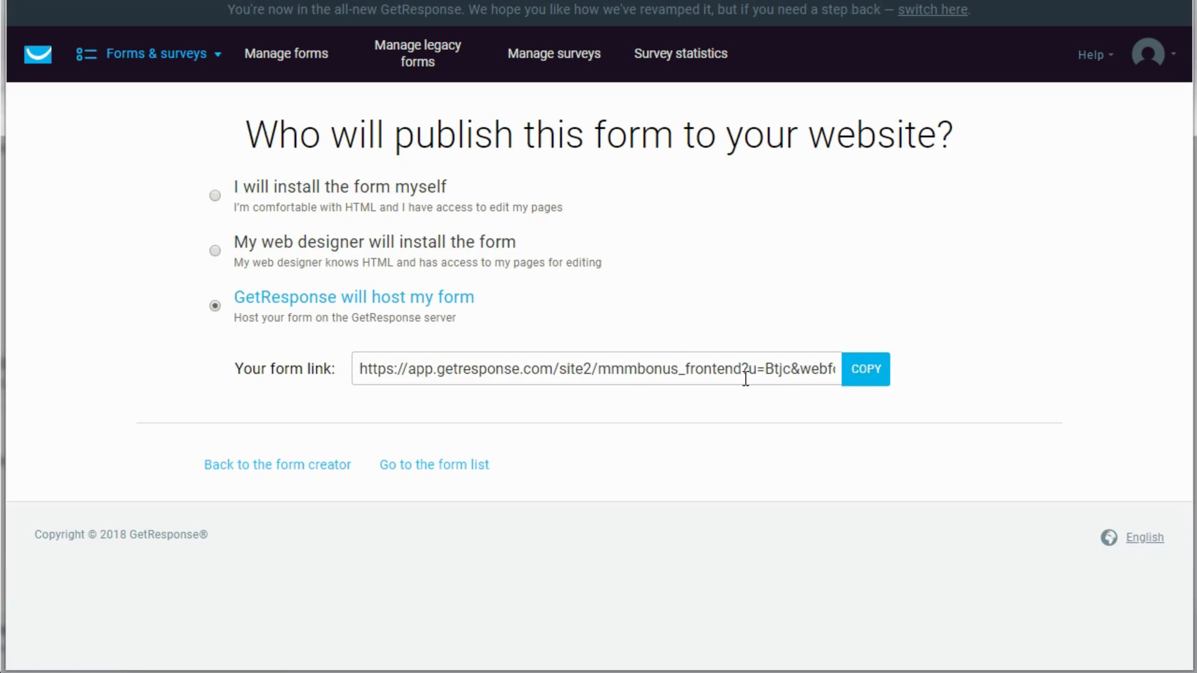
pyautogui.click(867, 373)
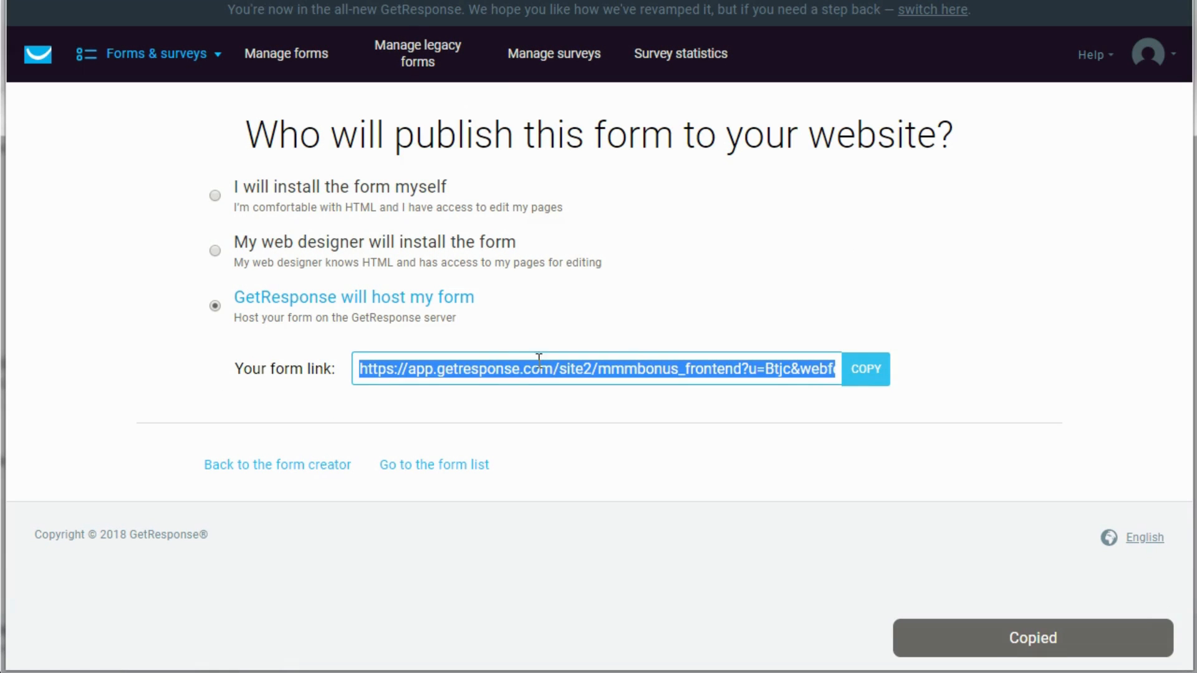
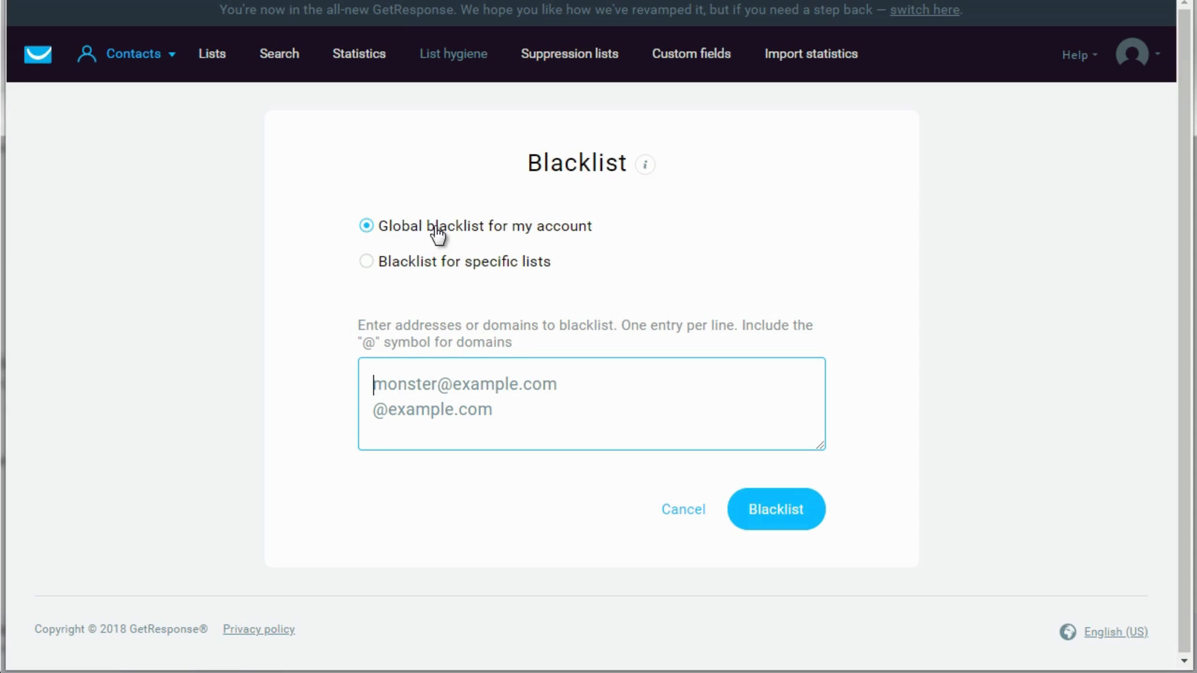
# - Show the blacklist options for specific lists
pyautogui.moveTo(652, 171)
pyautogui.click(366, 261)
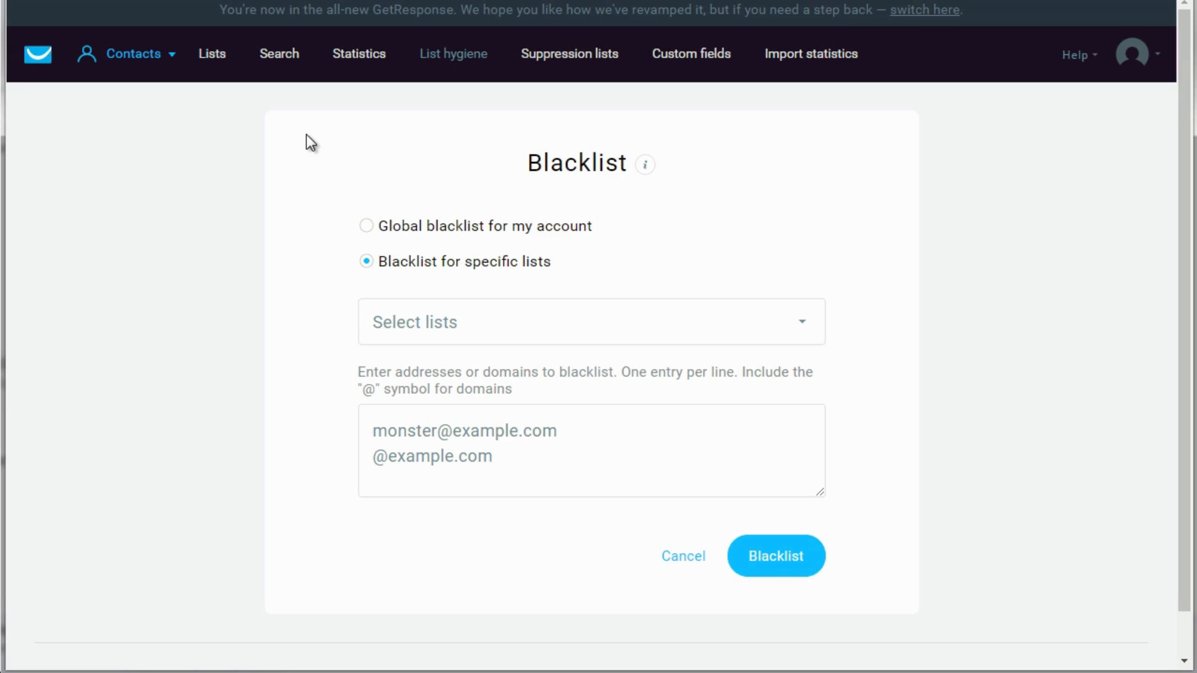
# - Open the advanced contact search and add a condition based on contact actions
pyautogui.click(272, 61)
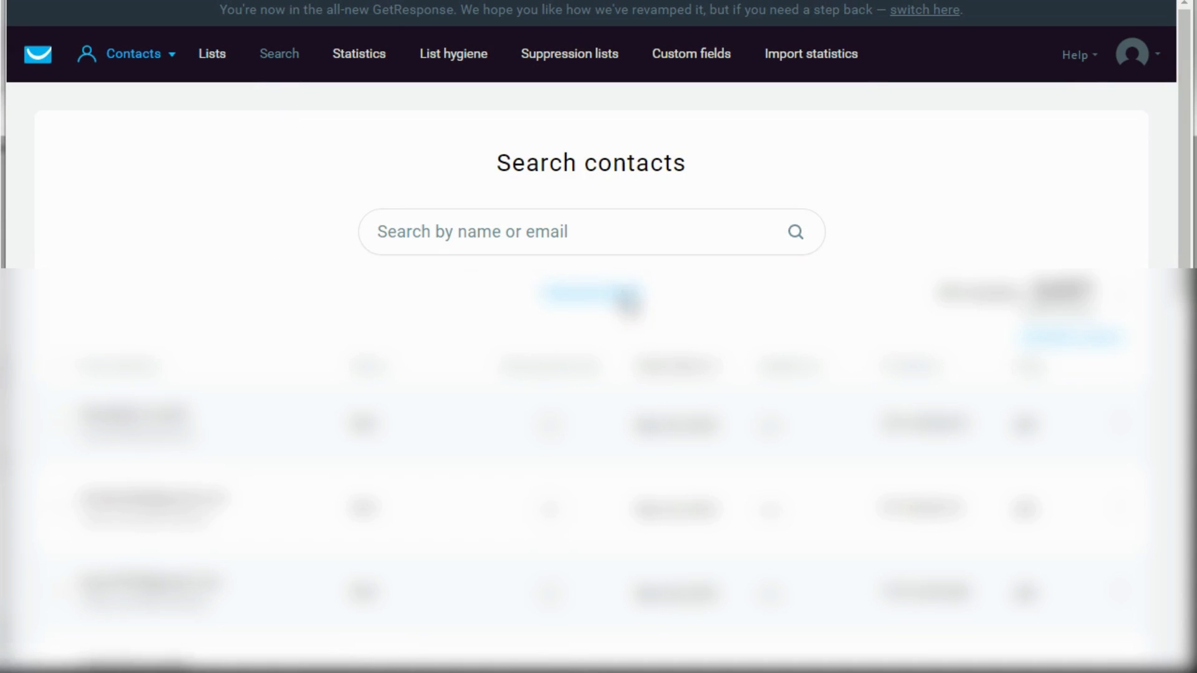
pyautogui.click(621, 294)
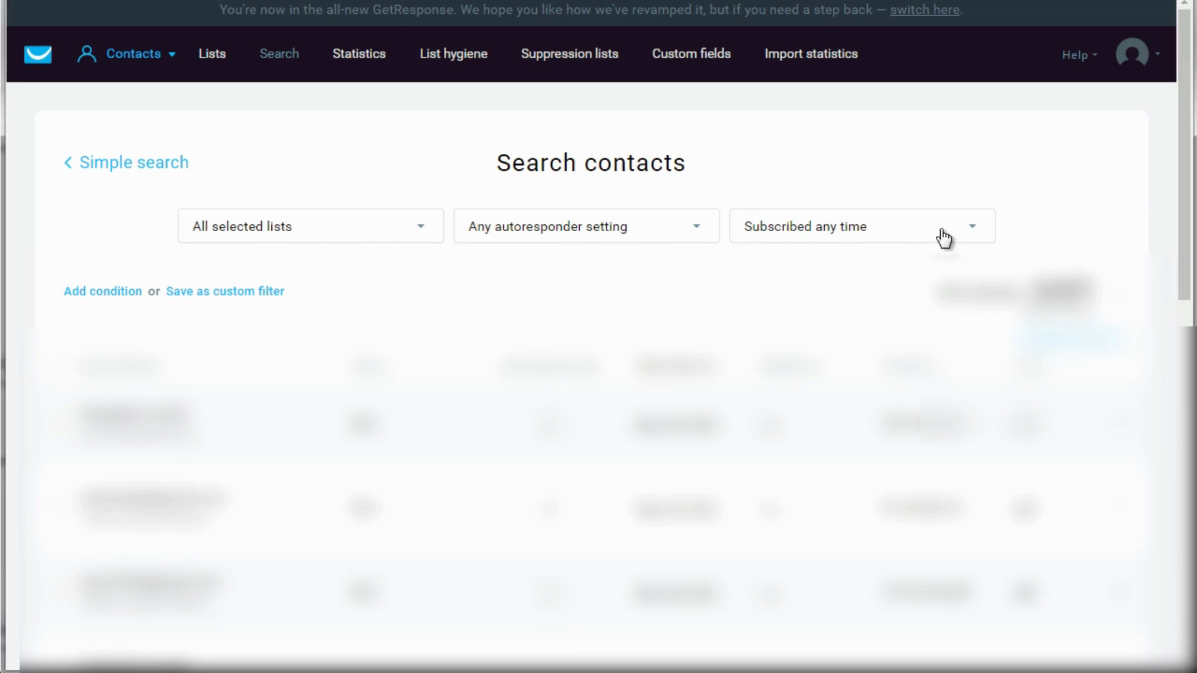
pyautogui.click(83, 291)
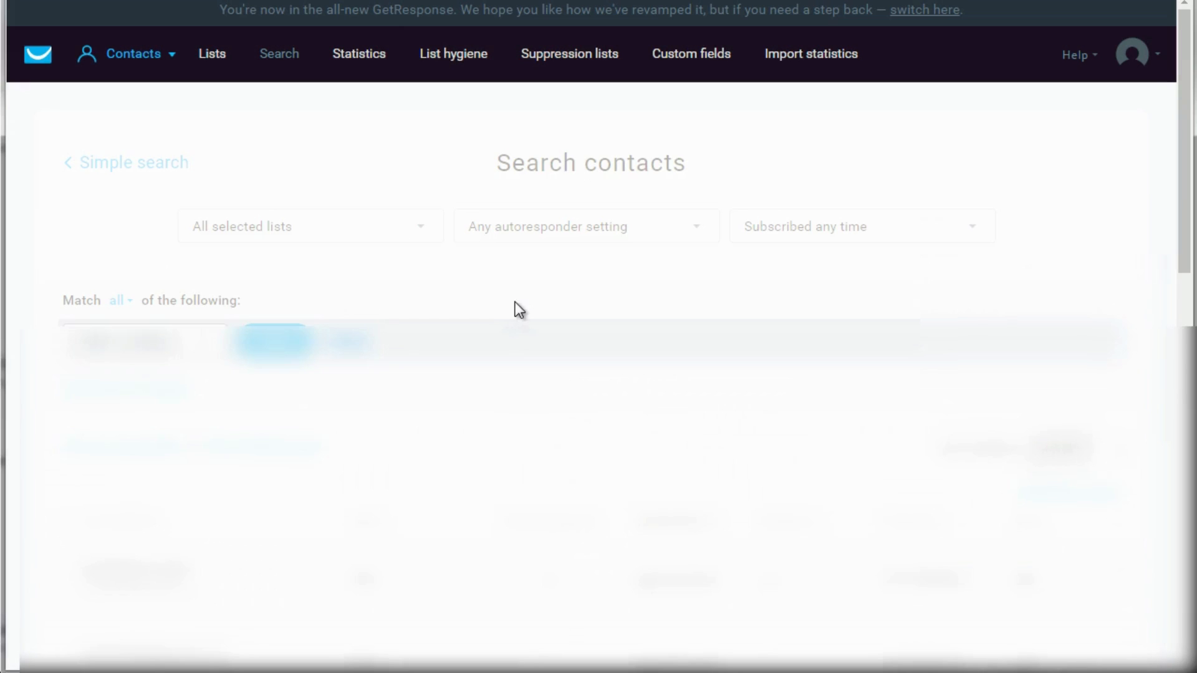
pyautogui.click(142, 411)
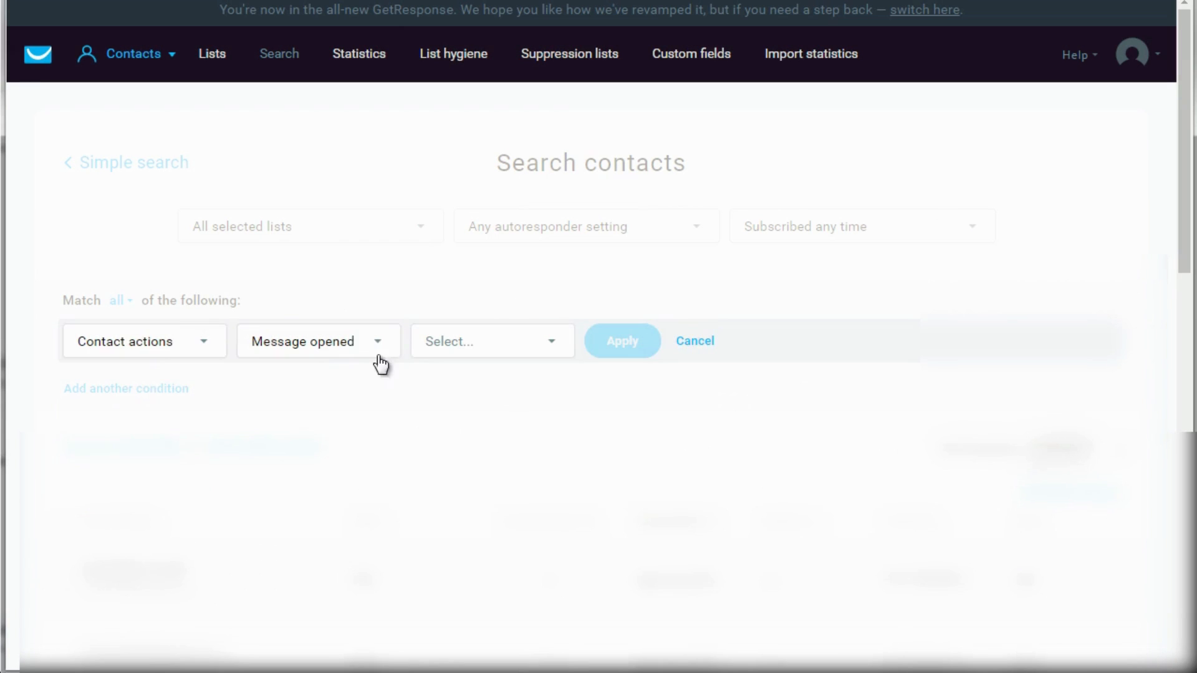
# - Set the condition to last click date is before 05/10/2017 and apply it to the contact search
pyautogui.click(347, 342)
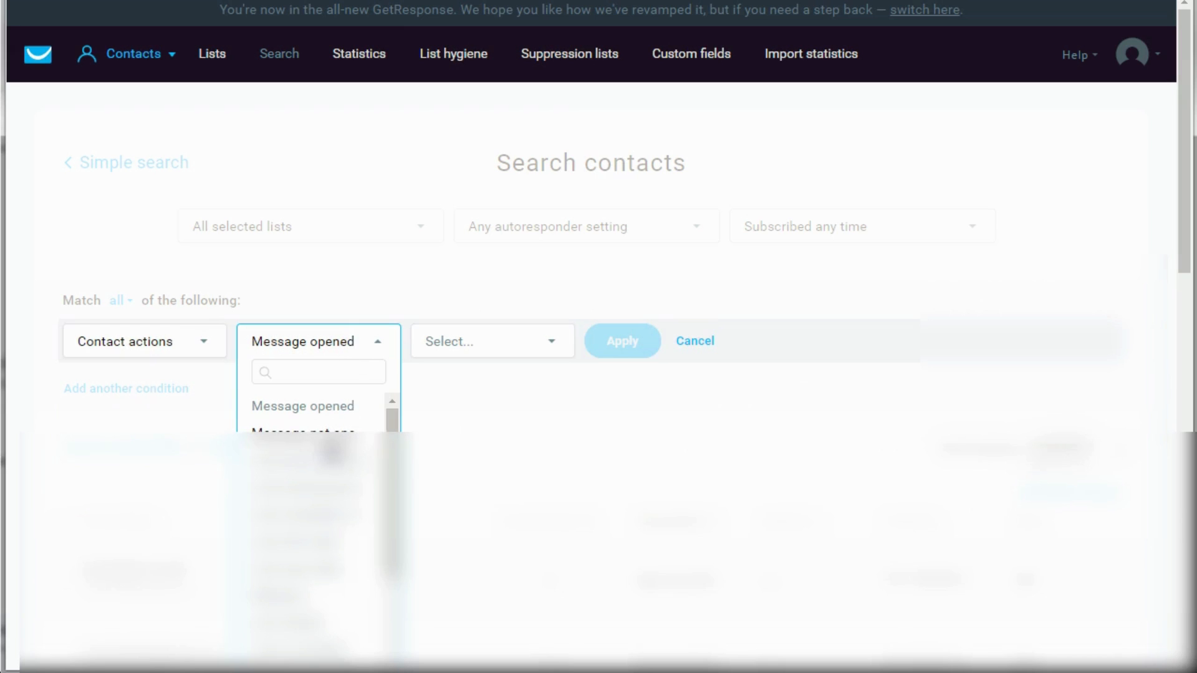
pyautogui.scroll(-3, 332, 450)
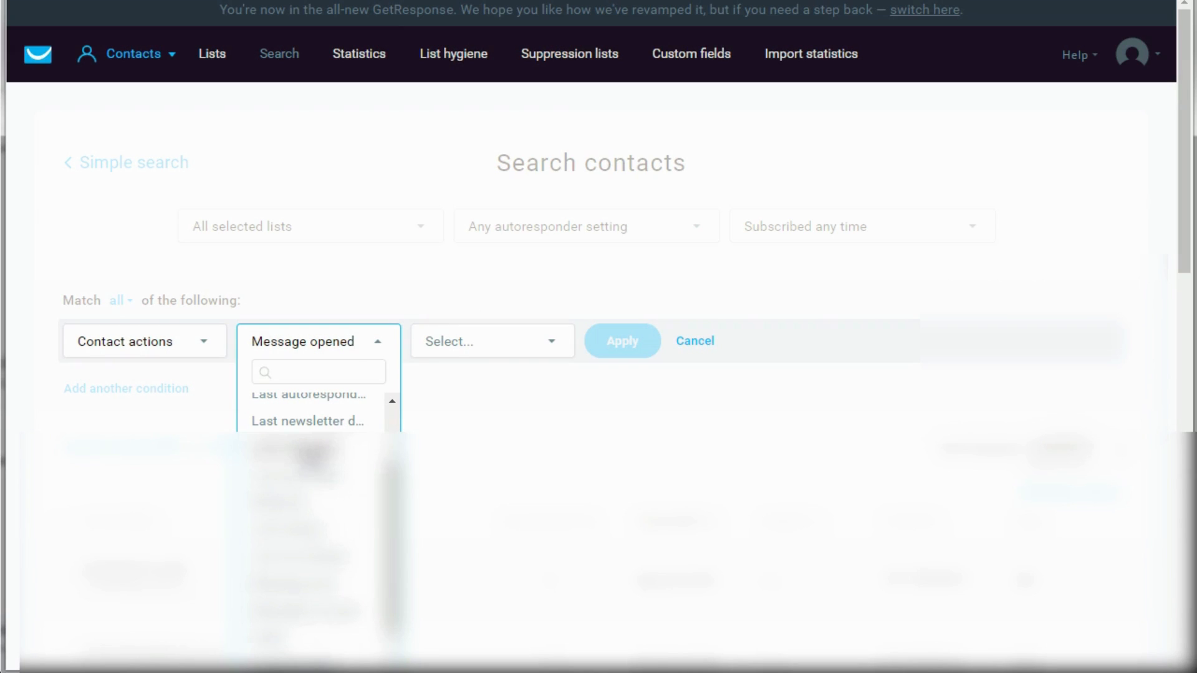
pyautogui.click(311, 451)
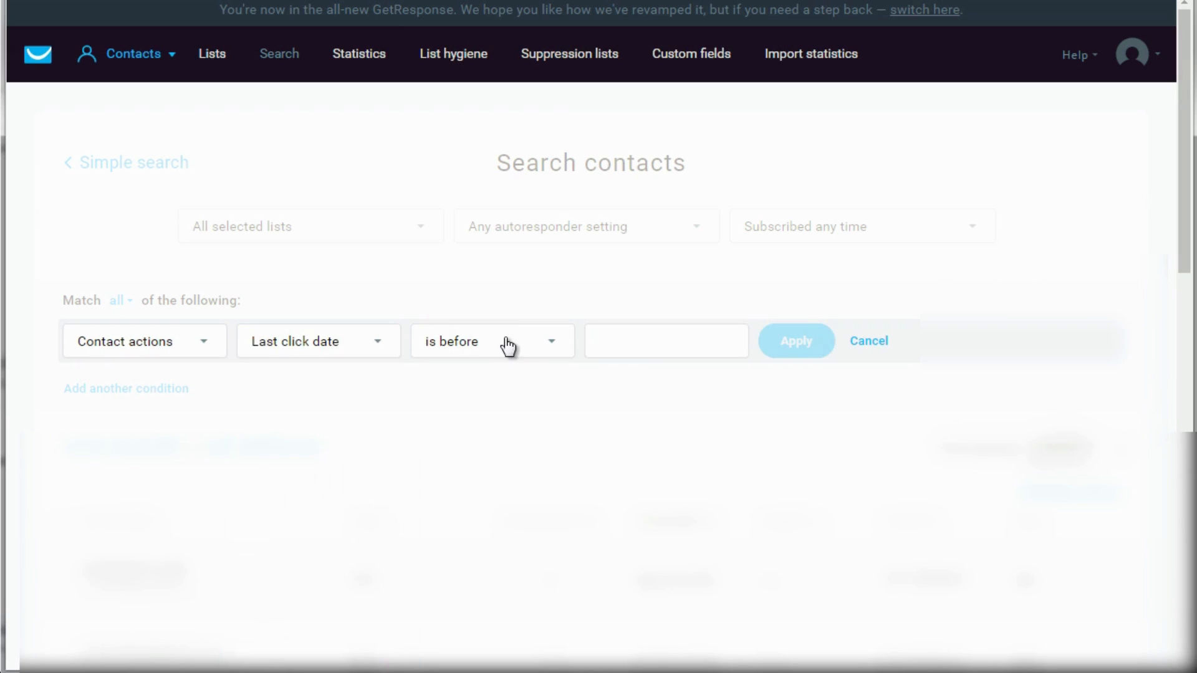
pyautogui.click(650, 340)
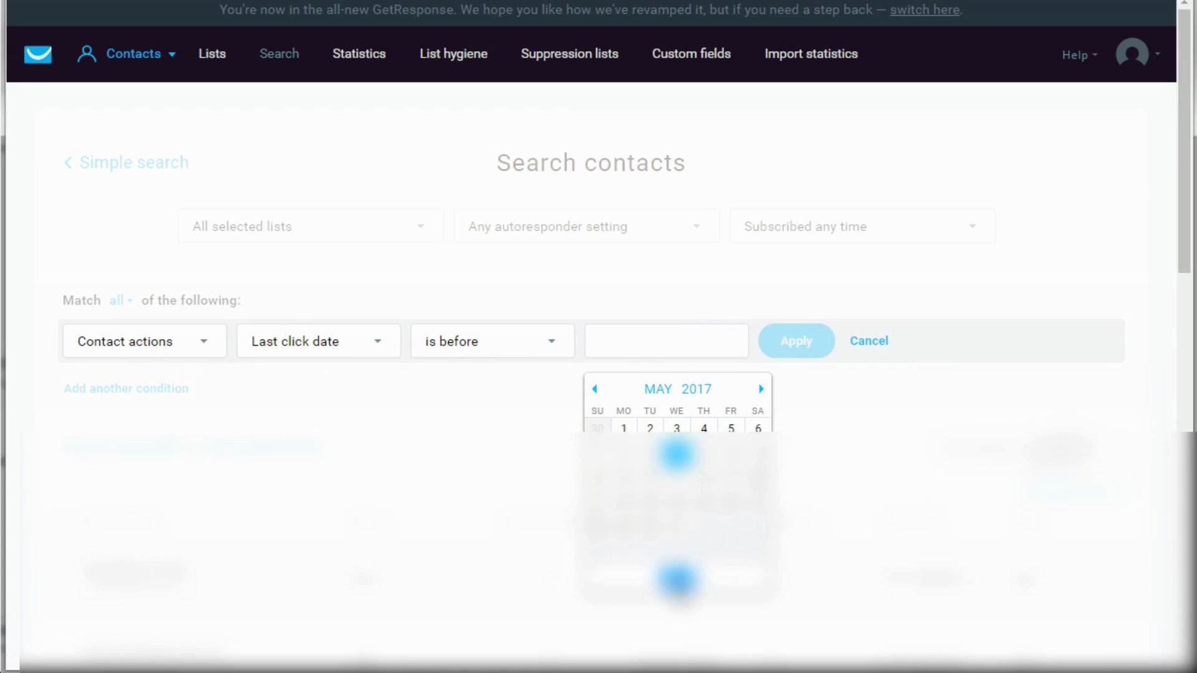
pyautogui.click(678, 579)
pyautogui.click(798, 343)
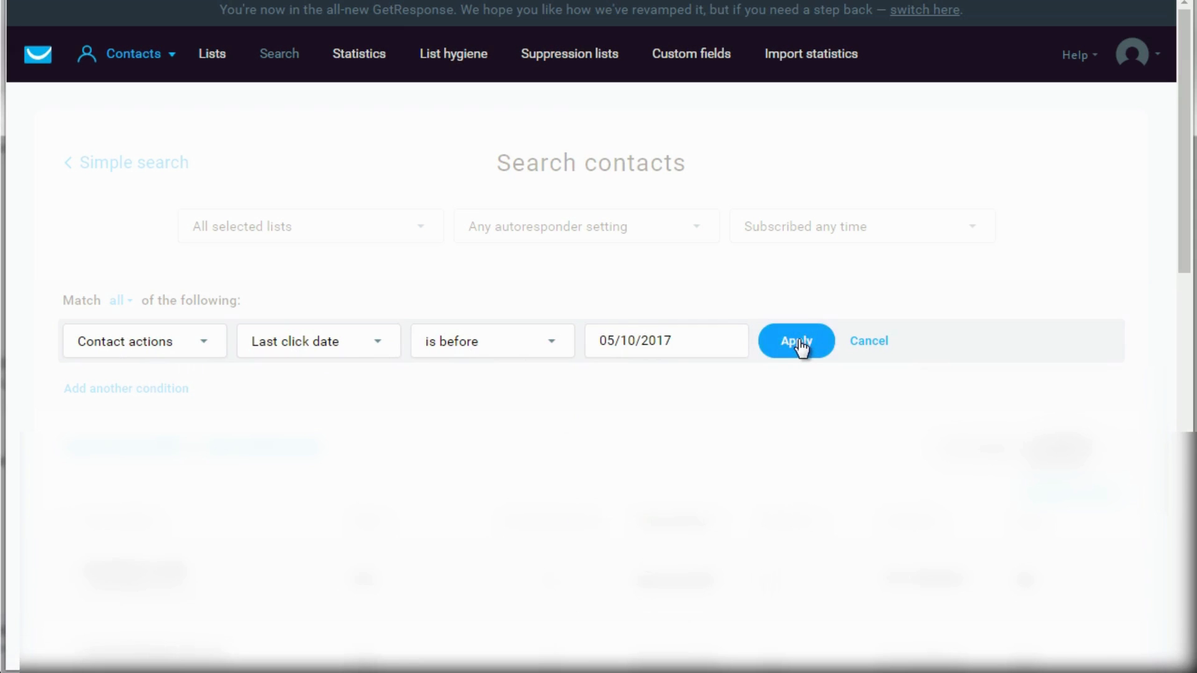